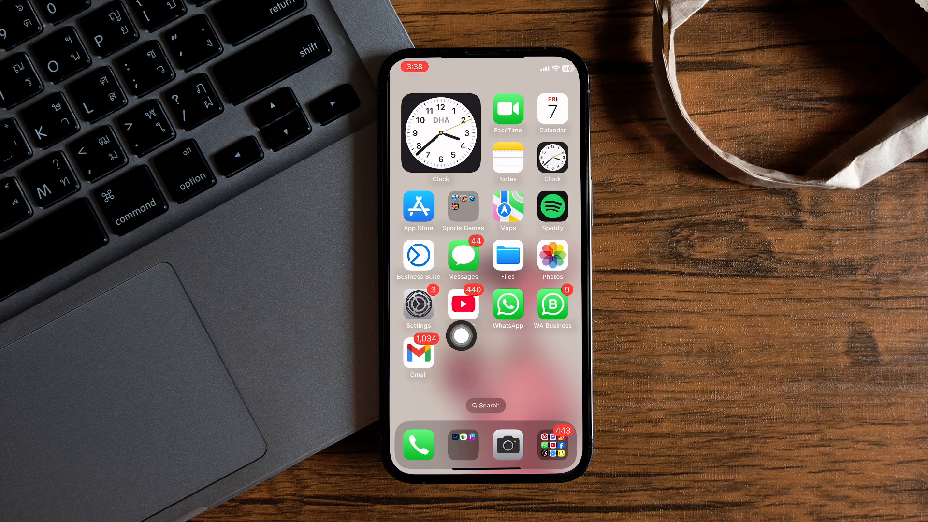
Launch Gmail from the home screen and show its folder drawer.
{"action": "left_click", "coordinate": [419, 352]}
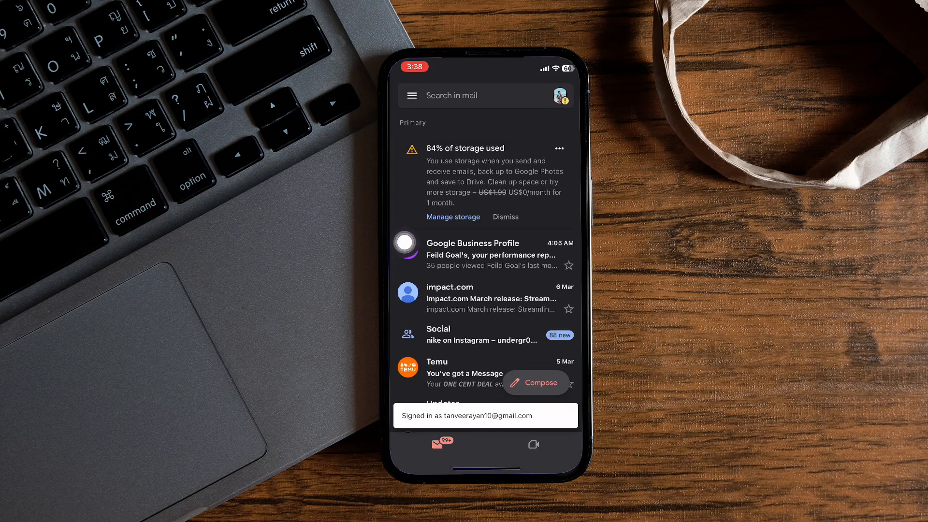
{"action": "left_click", "coordinate": [416, 97]}
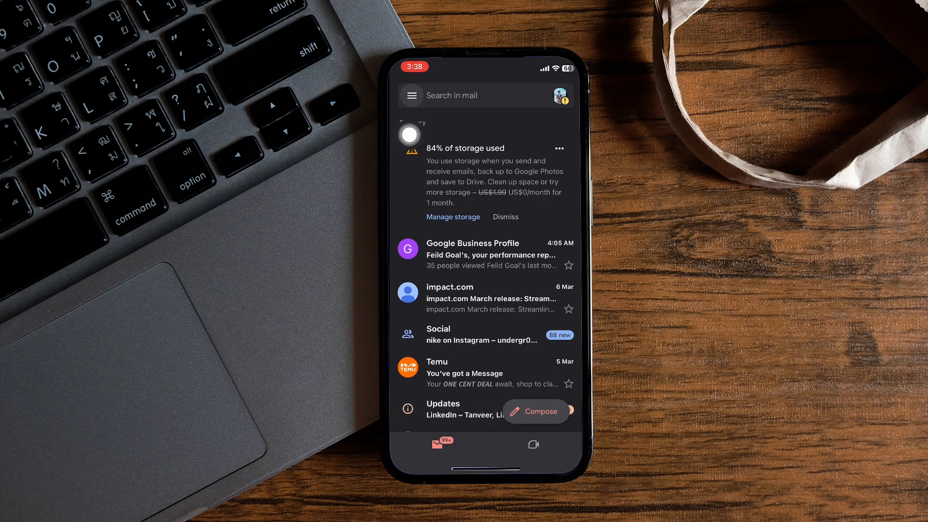
Show Important mail filtered to PDF attachments and open the Bangladesh Railway ticket PDF.
{"action": "left_click", "coordinate": [409, 134]}
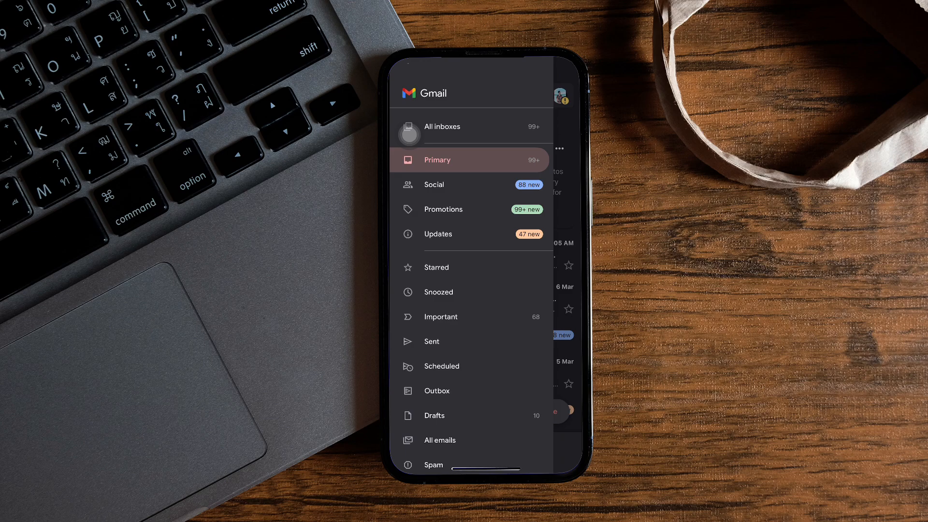
{"action": "left_click", "coordinate": [439, 318]}
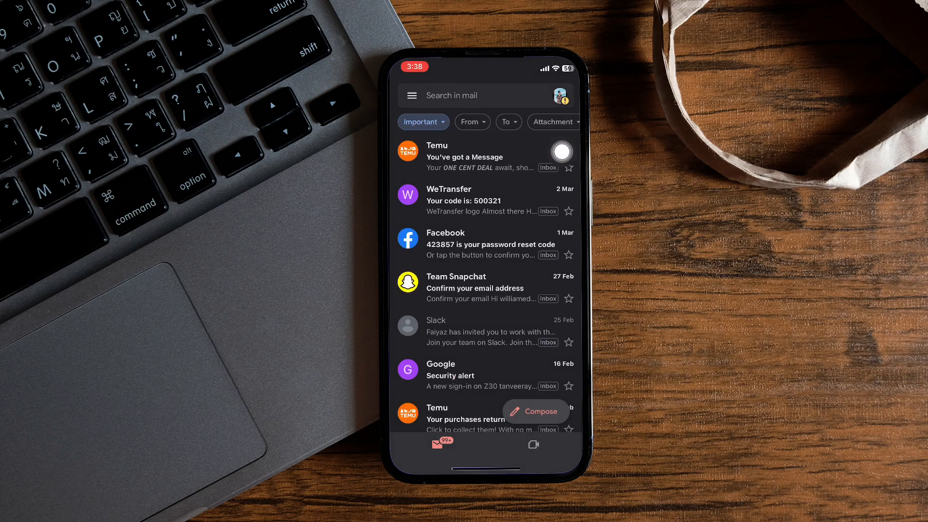
{"action": "left_click", "coordinate": [553, 122]}
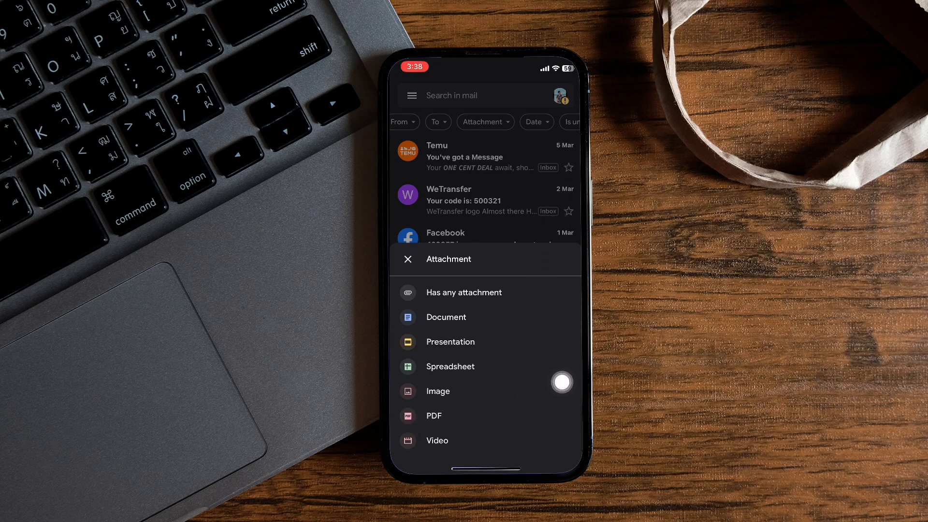
{"action": "left_click", "coordinate": [550, 416]}
{"action": "left_click", "coordinate": [487, 326]}
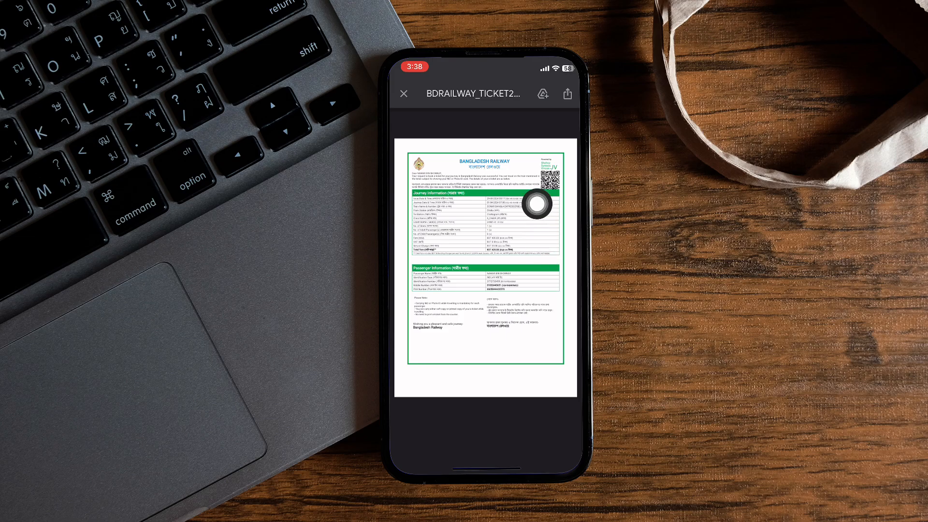
Share the railway ticket PDF from the viewer to WhatsApp.
{"action": "left_click", "coordinate": [567, 94]}
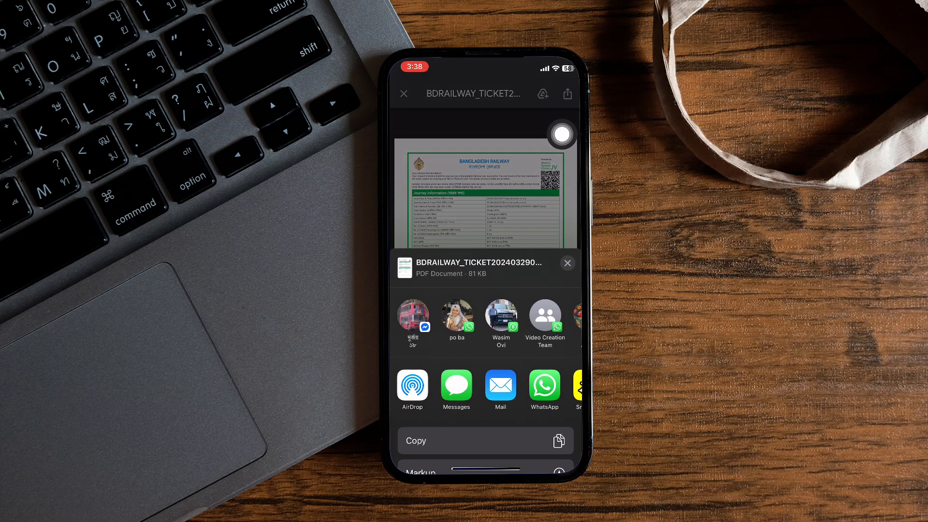
{"action": "scroll", "coordinate": [486, 364], "scroll_direction": "down", "scroll_amount": 5}
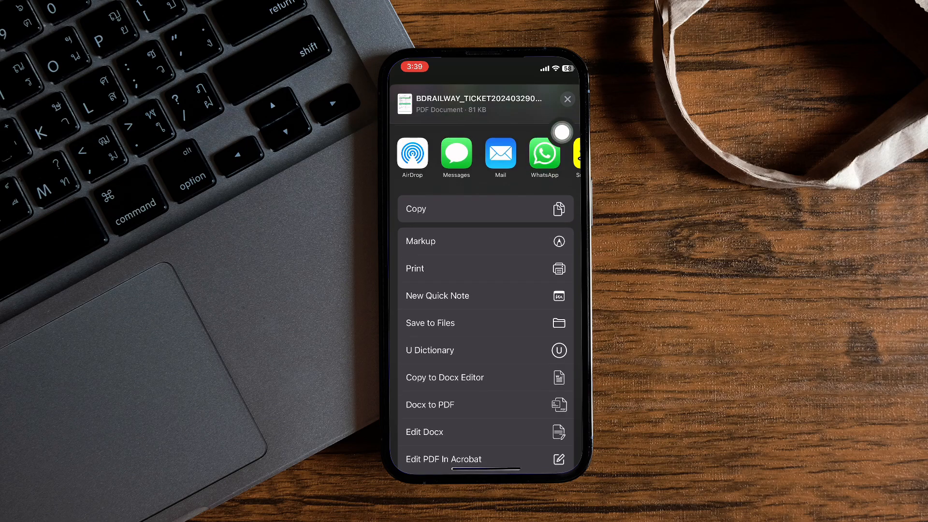
{"action": "left_click", "coordinate": [562, 132]}
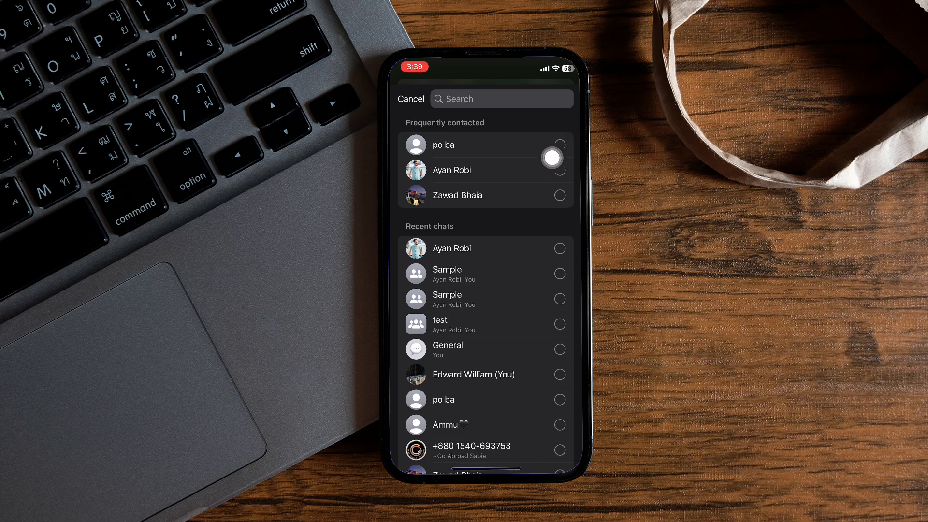
Pick the most recent chat as recipient and send the ticket PDF.
{"action": "left_click", "coordinate": [559, 232]}
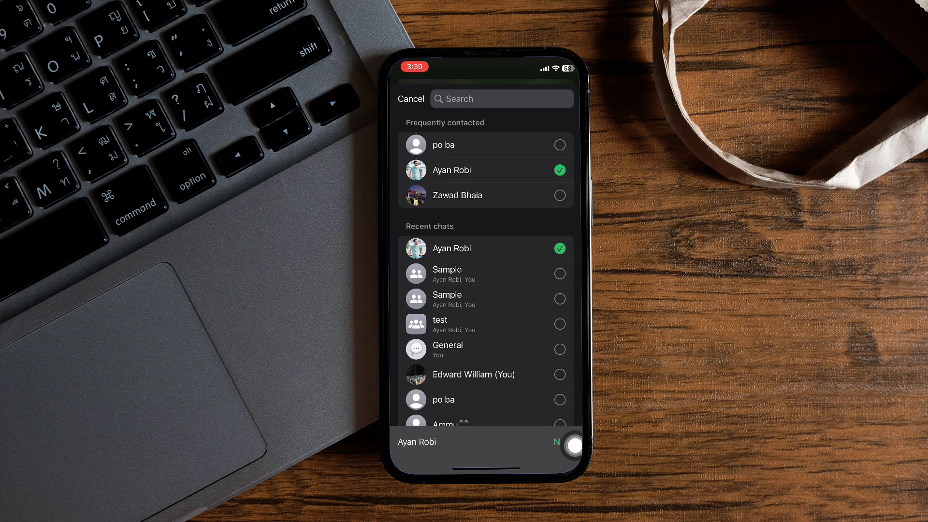
{"action": "left_click", "coordinate": [564, 442]}
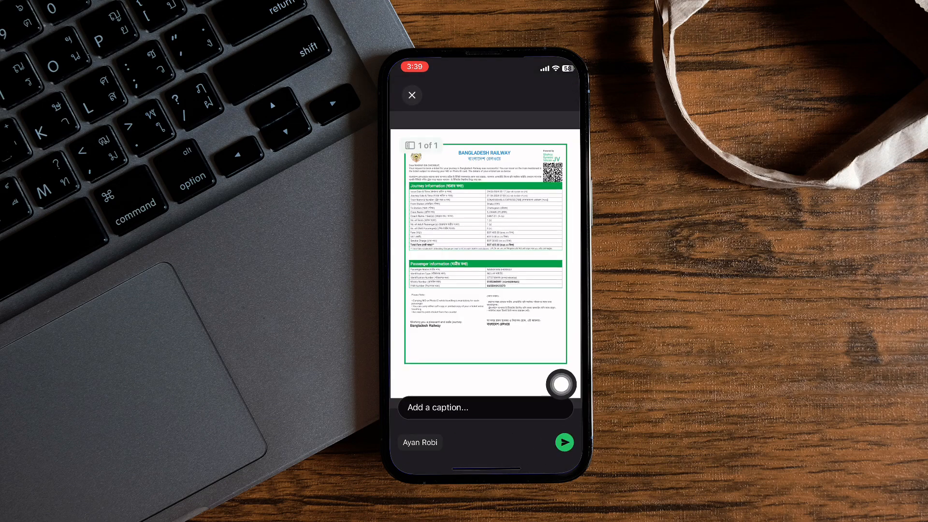
{"action": "left_click", "coordinate": [562, 385]}
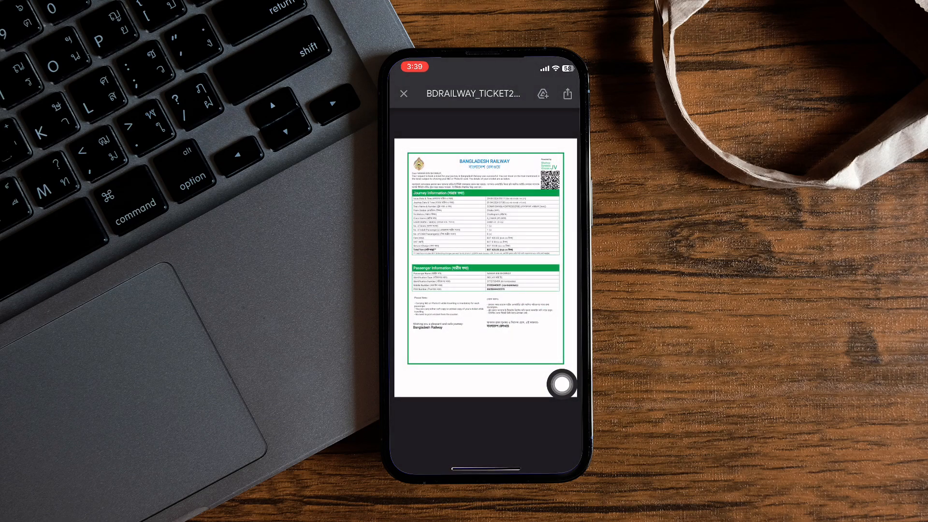
Go home, reopen WhatsApp and open the top chat holding the sent PDF.
{"action": "left_click_drag", "start_coordinate": [487, 468], "coordinate": [486, 290]}
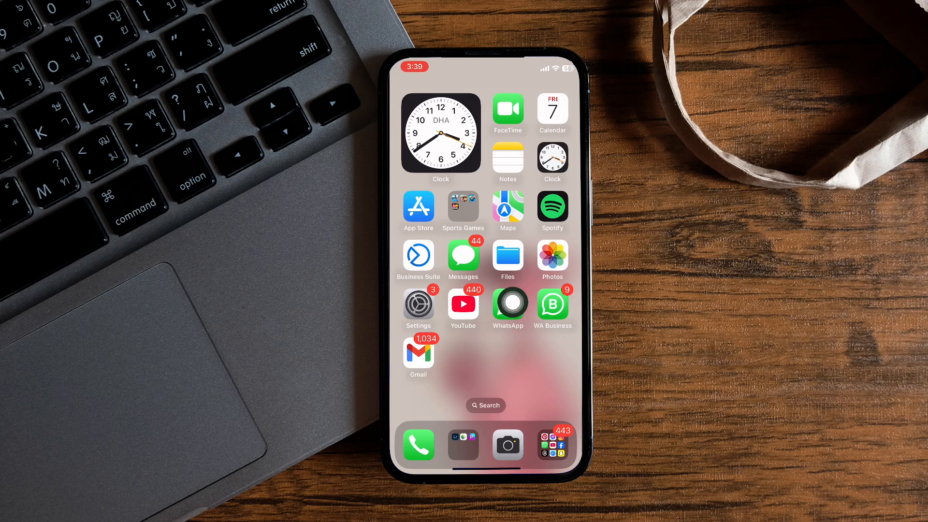
{"action": "left_click", "coordinate": [508, 305]}
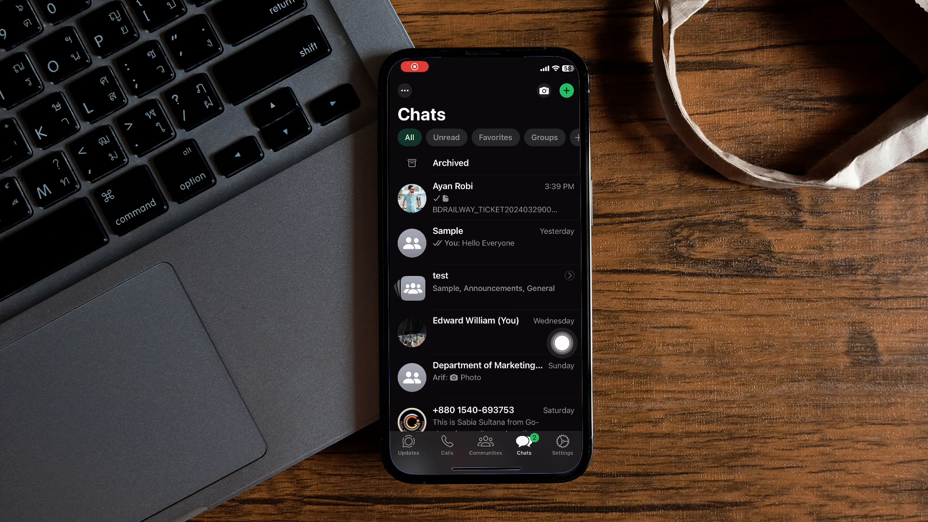
{"action": "left_click", "coordinate": [498, 196]}
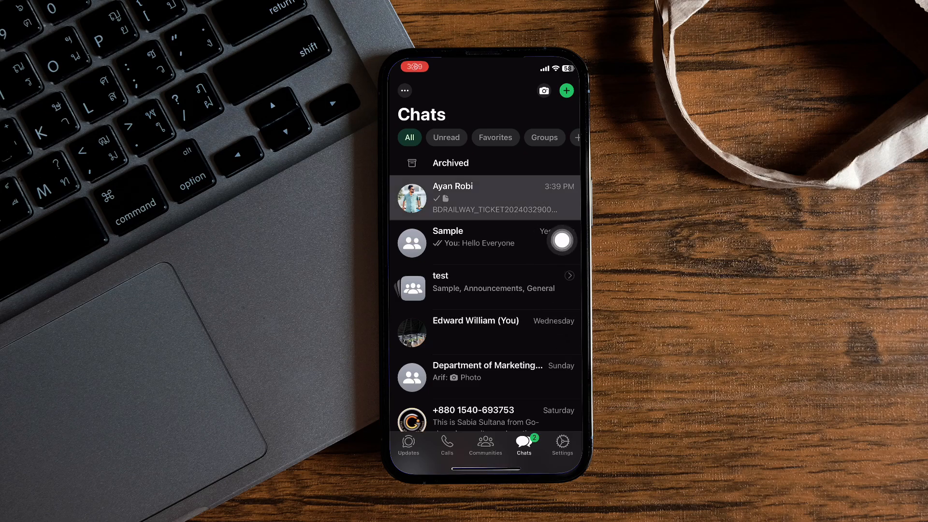